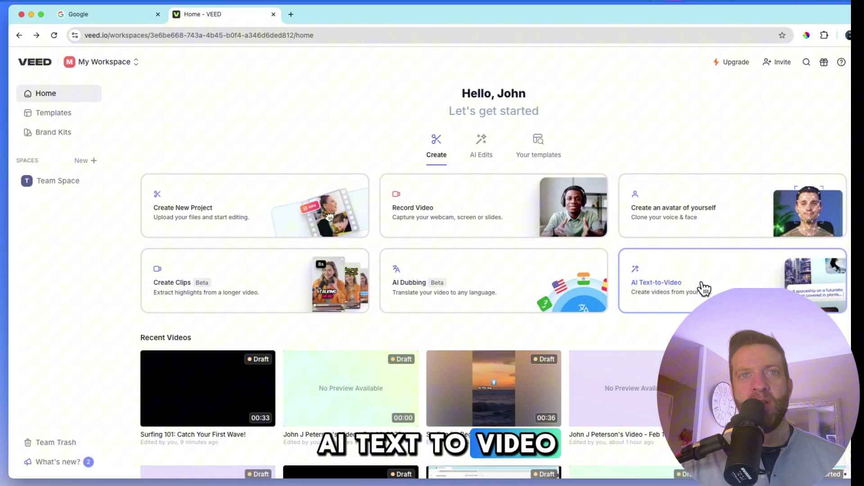
- Peek at AI Text-to-Video, return home, and list the AI Edits tools like Eye Contact Correction
{"action": "left_click", "coordinate": [703, 287]}
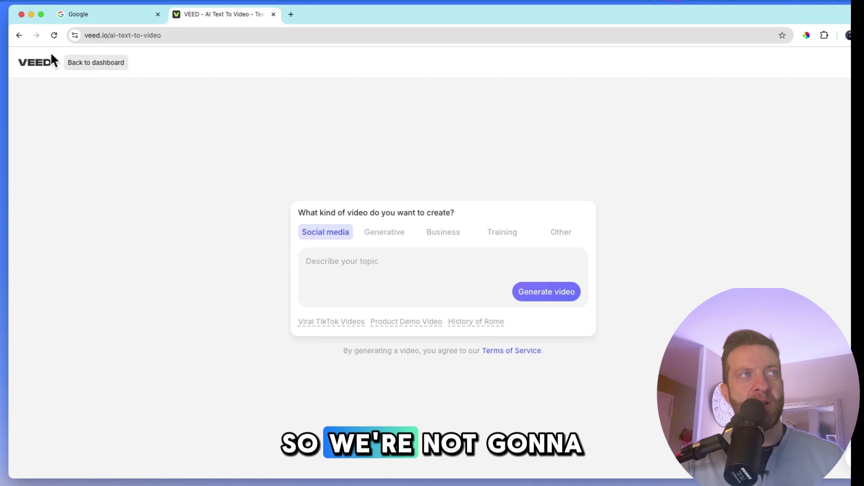
{"action": "left_click", "coordinate": [20, 35]}
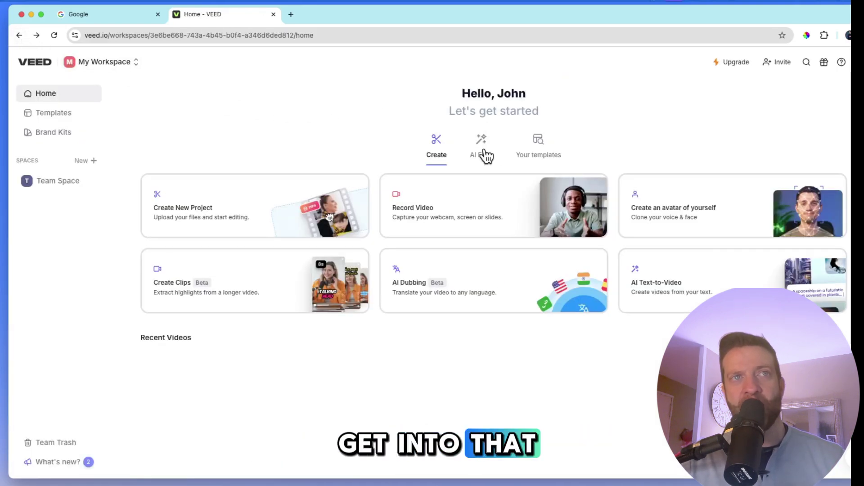
{"action": "left_click", "coordinate": [484, 151]}
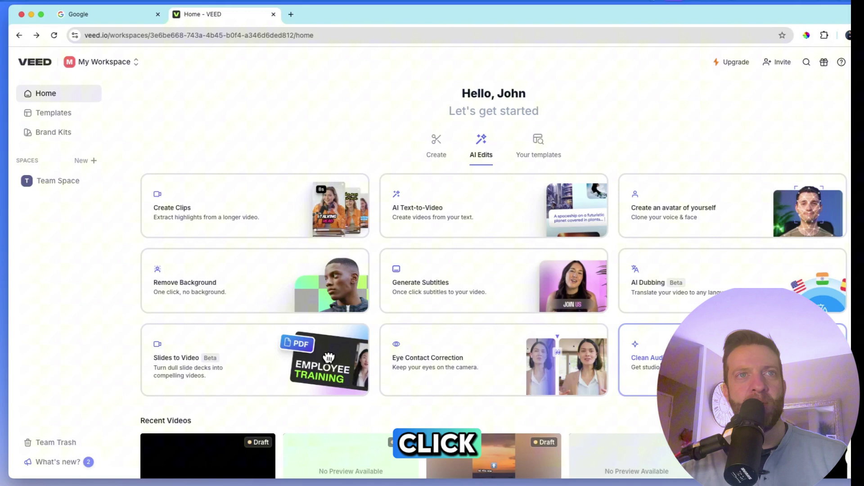
- Glance at Your templates, then start a new blank project from the Create options
{"action": "left_click", "coordinate": [437, 158]}
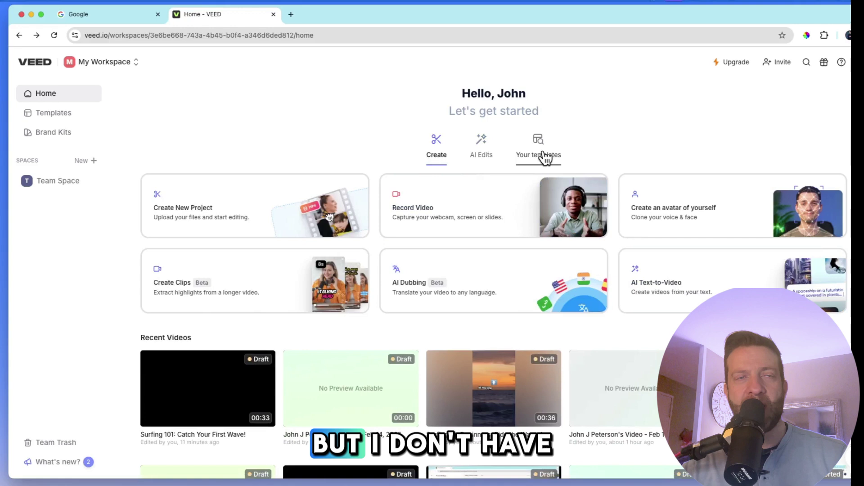
{"action": "left_click", "coordinate": [547, 156]}
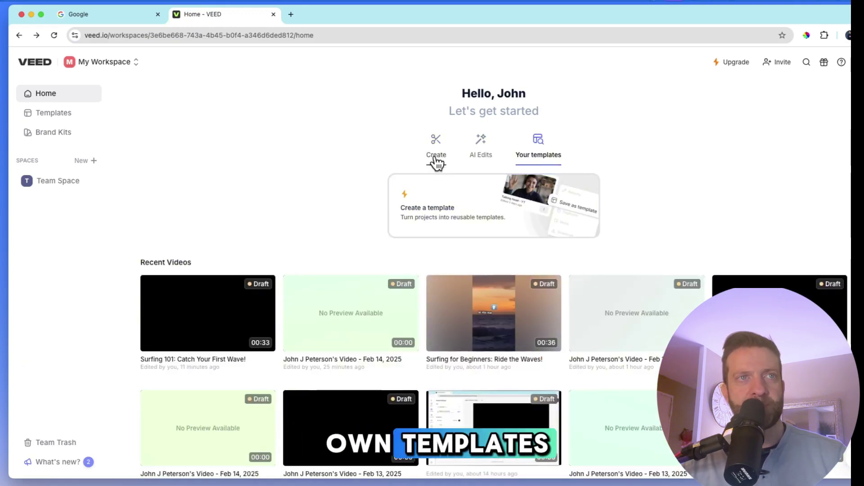
{"action": "left_click", "coordinate": [436, 162]}
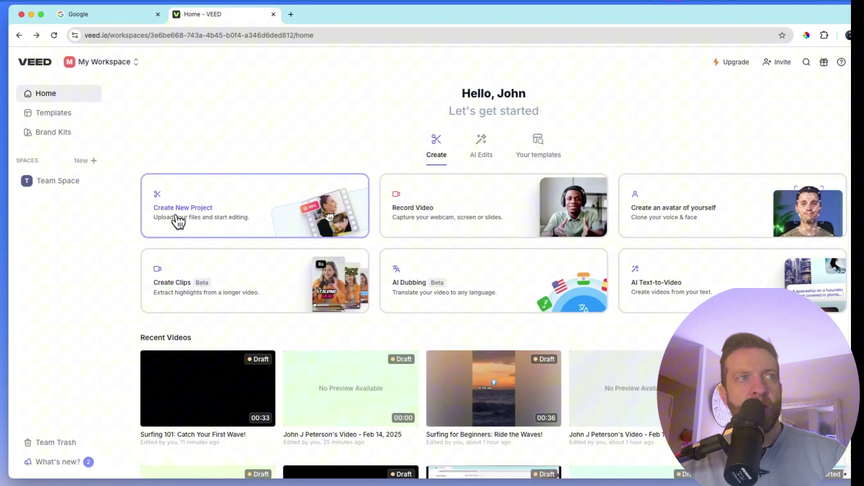
{"action": "left_click", "coordinate": [189, 215]}
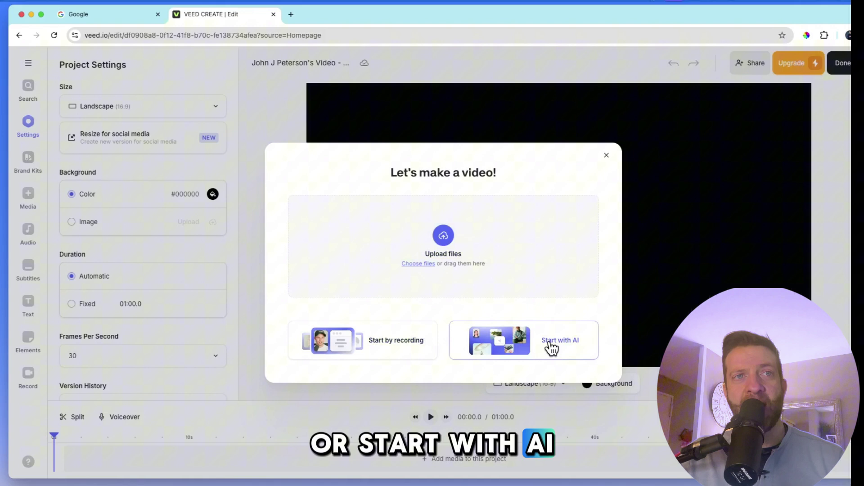
{"action": "left_click", "coordinate": [396, 343]}
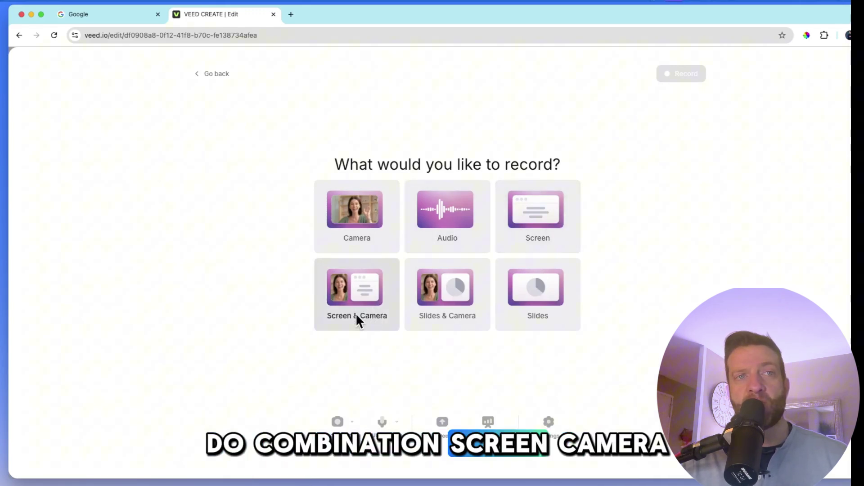
{"action": "left_click", "coordinate": [201, 78]}
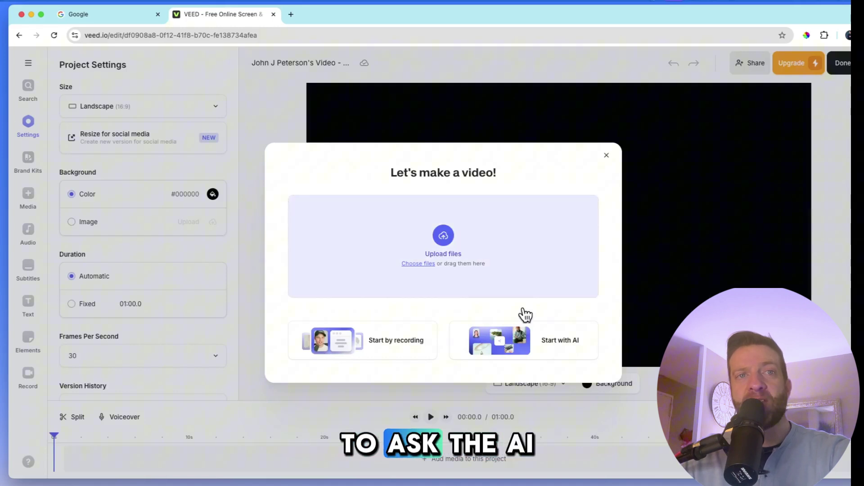
- Generate an AI video from the 'Surfing for beginners' example prompt
{"action": "left_click", "coordinate": [556, 347]}
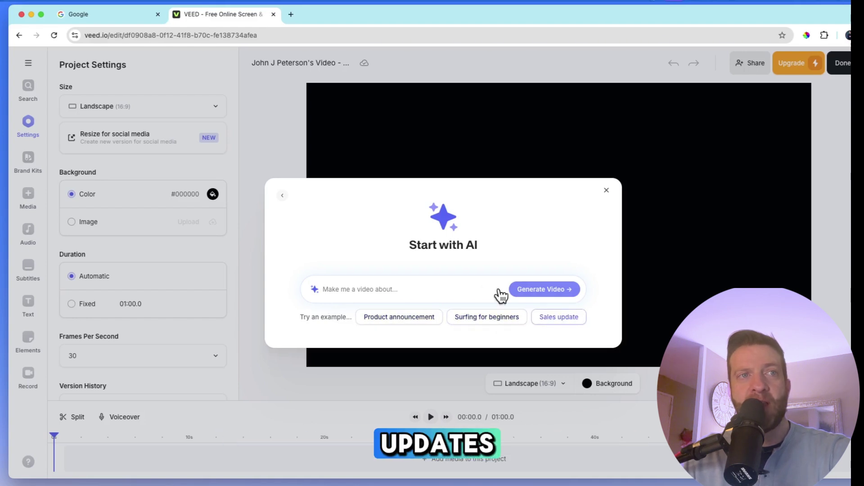
{"action": "left_click", "coordinate": [441, 289]}
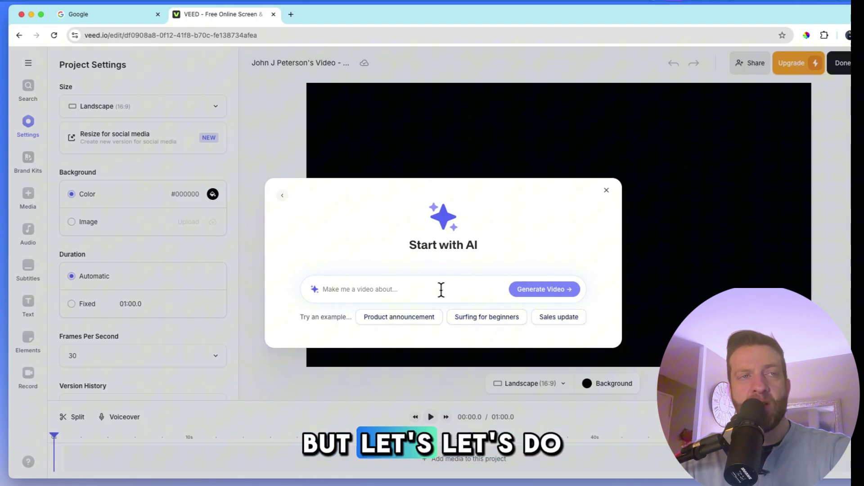
{"action": "left_click", "coordinate": [478, 320]}
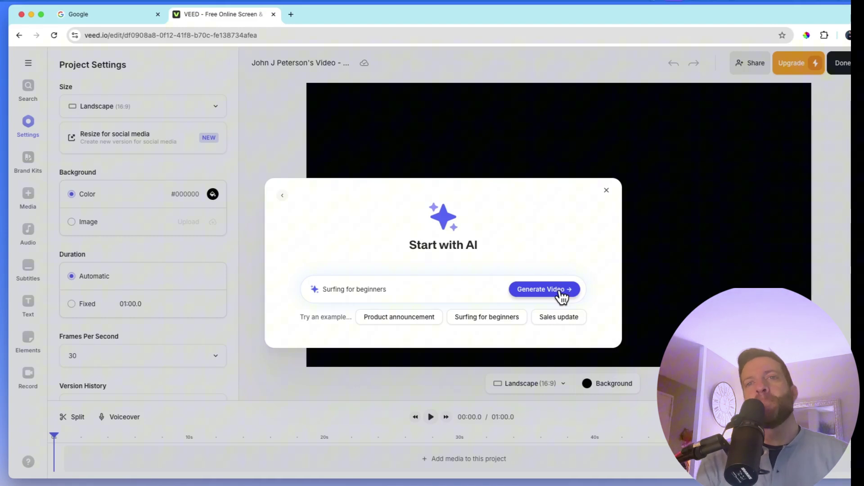
{"action": "left_click", "coordinate": [545, 289]}
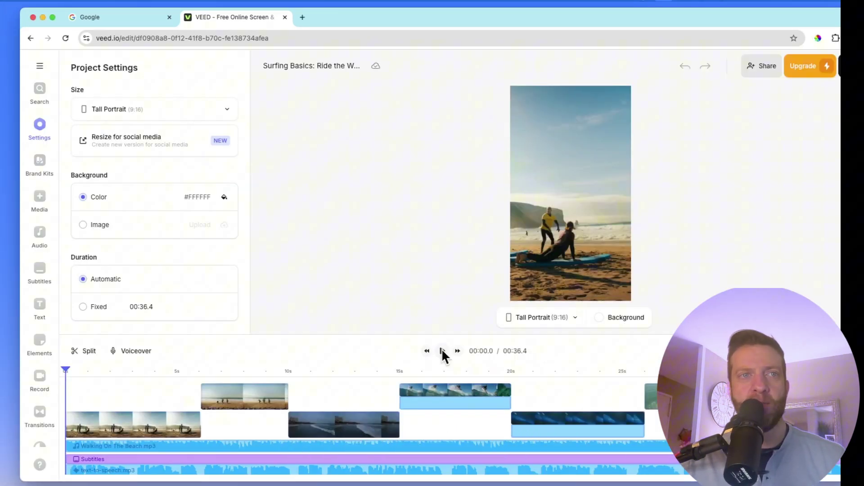
- Play the captioned surfing video and pause it at 00:18.9
{"action": "left_click", "coordinate": [442, 352]}
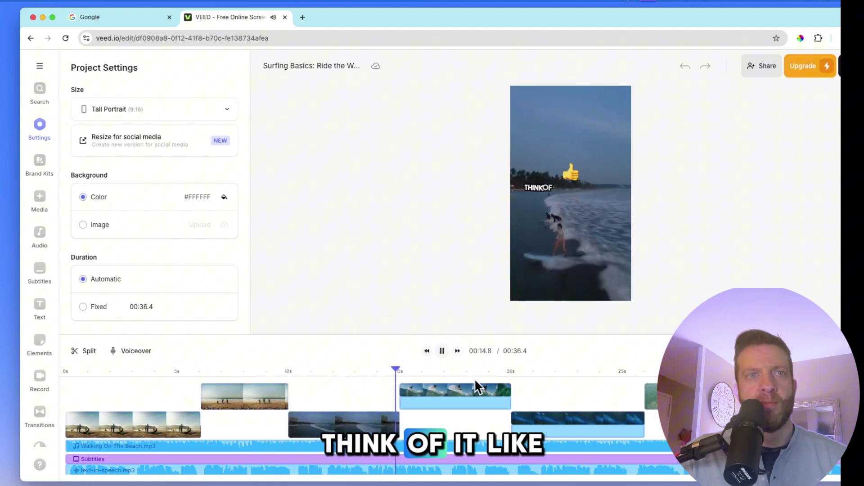
{"action": "left_click", "coordinate": [445, 358]}
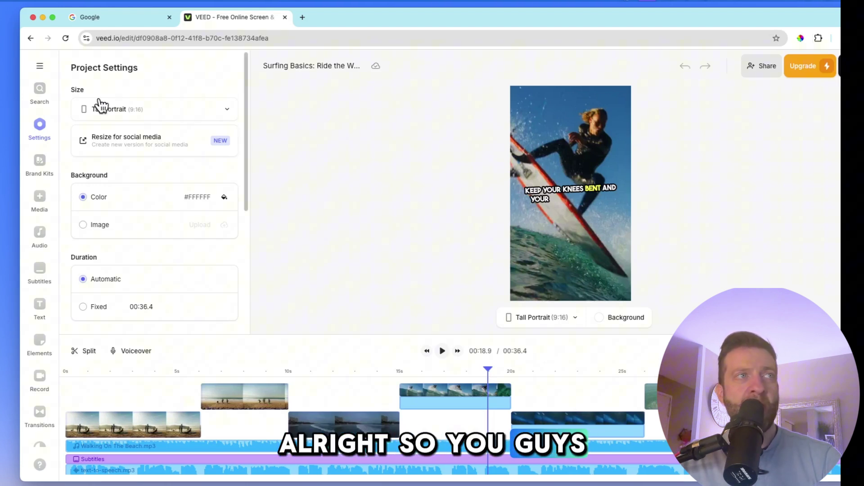
- Go back to the home dashboard, where the 00:36 Surfing Basics draft now appears
{"action": "left_click", "coordinate": [31, 38]}
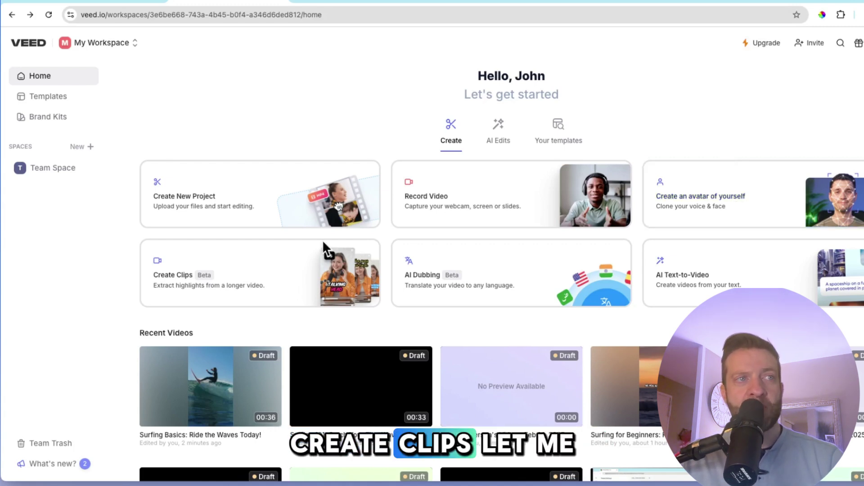
{"action": "left_click", "coordinate": [185, 284]}
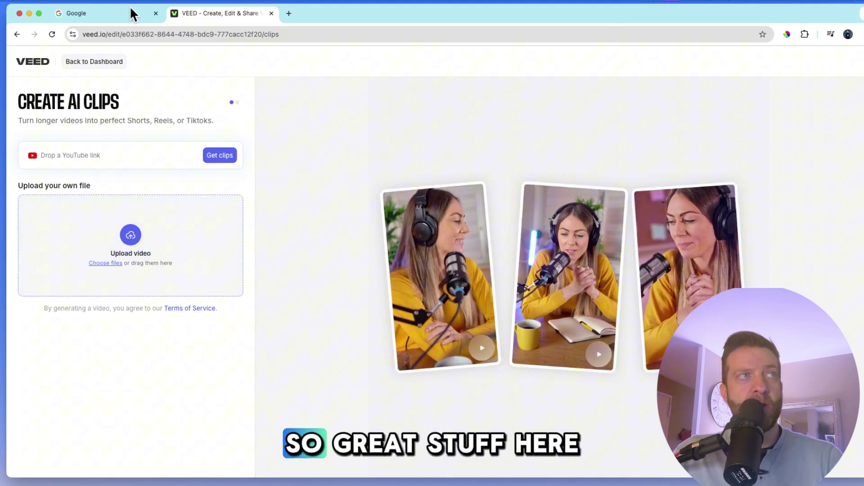
{"action": "key", "text": "super+bracketleft"}
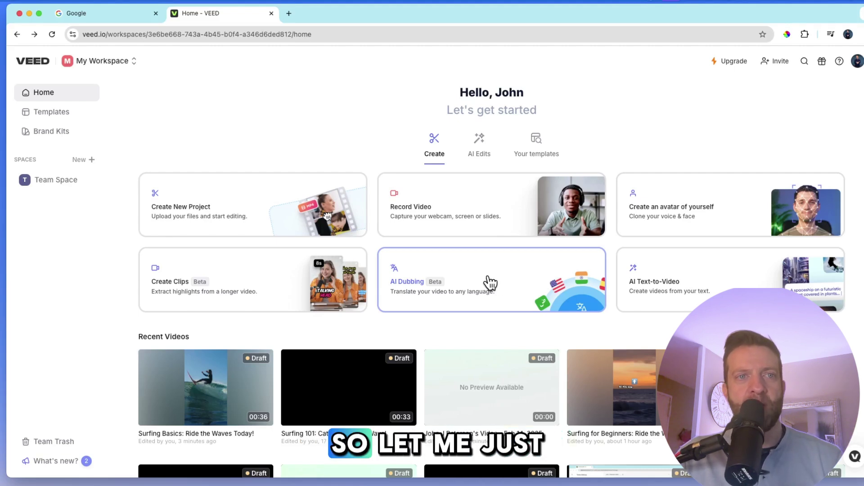
- Scroll the Home page's Recent Videos toward the 8 Best AI Tools draft
{"action": "scroll", "coordinate": [595, 336], "scroll_direction": "down", "scroll_amount": 5}
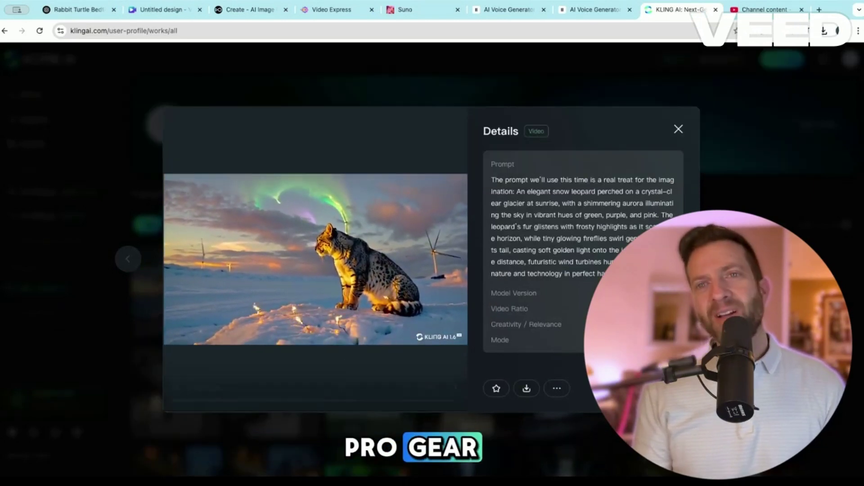
- Play the 8 Best AI Tools preview, then select the clip to show Edit Video and Magic Tools
{"action": "left_click", "coordinate": [679, 130]}
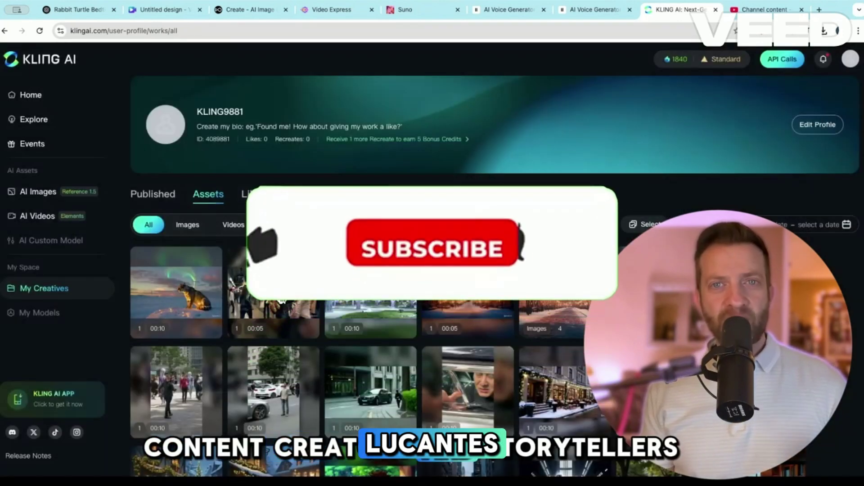
{"action": "left_click", "coordinate": [276, 293]}
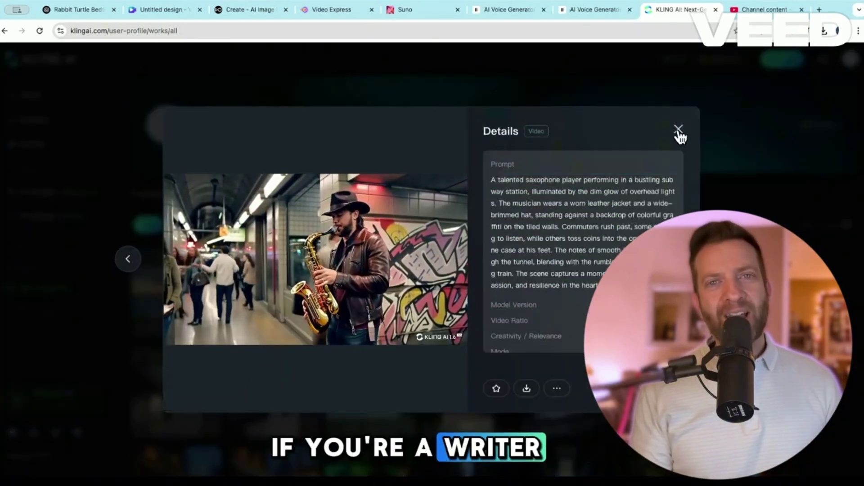
{"action": "left_click", "coordinate": [679, 129]}
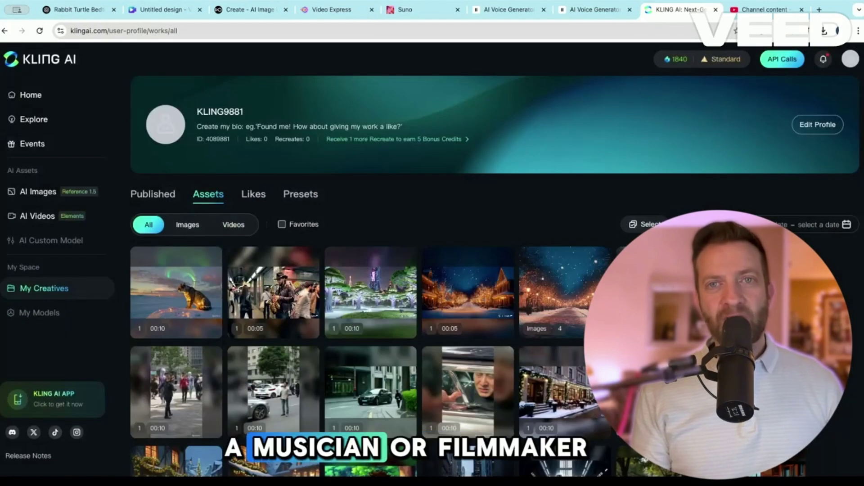
{"action": "scroll", "coordinate": [549, 322], "scroll_direction": "down", "scroll_amount": 1}
{"action": "scroll", "coordinate": [568, 317], "scroll_direction": "down", "scroll_amount": 2}
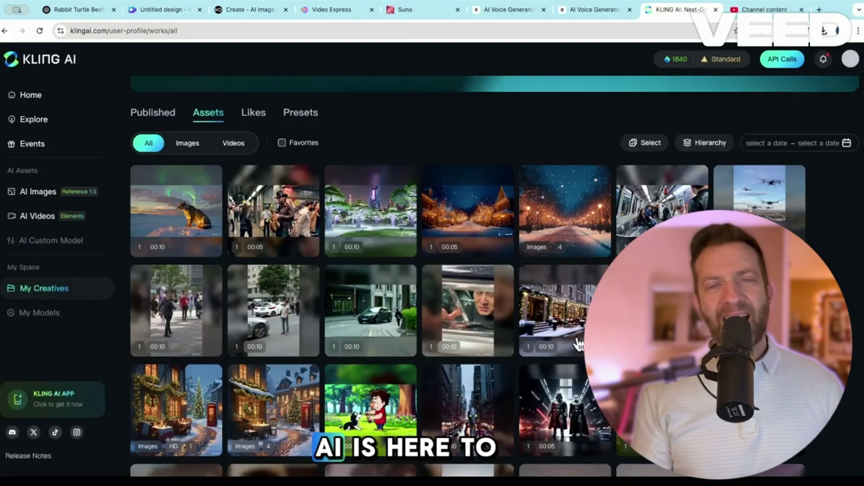
{"action": "left_click", "coordinate": [568, 316]}
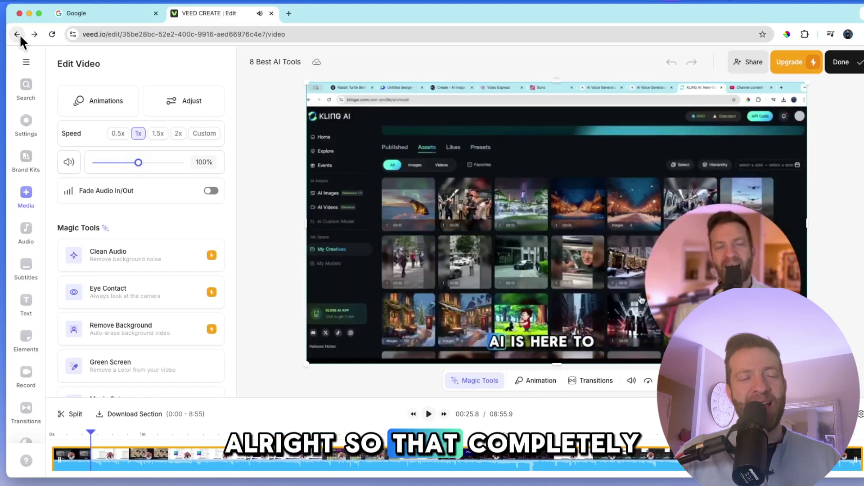
- Leave the 8 Best AI Tools editor for the workspace home dashboard
{"action": "left_click", "coordinate": [20, 34]}
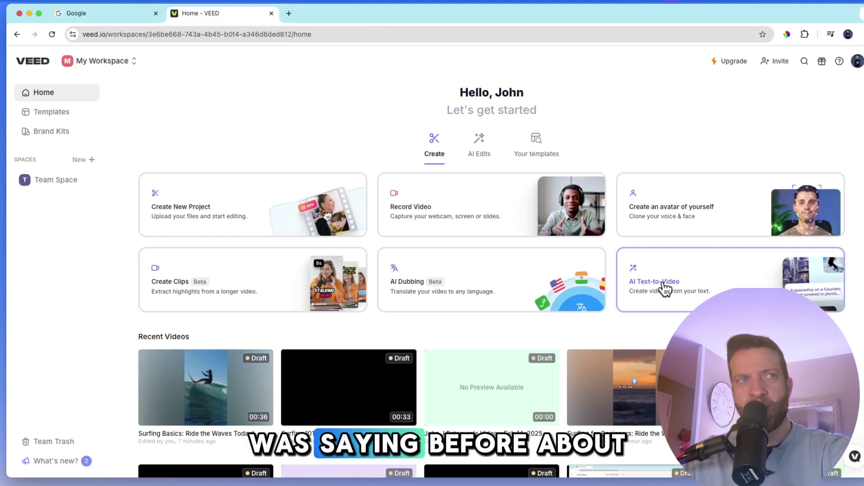
- Open AI Text-to-Video from the Home dashboard, starting on the Social media video type
{"action": "left_click", "coordinate": [666, 288]}
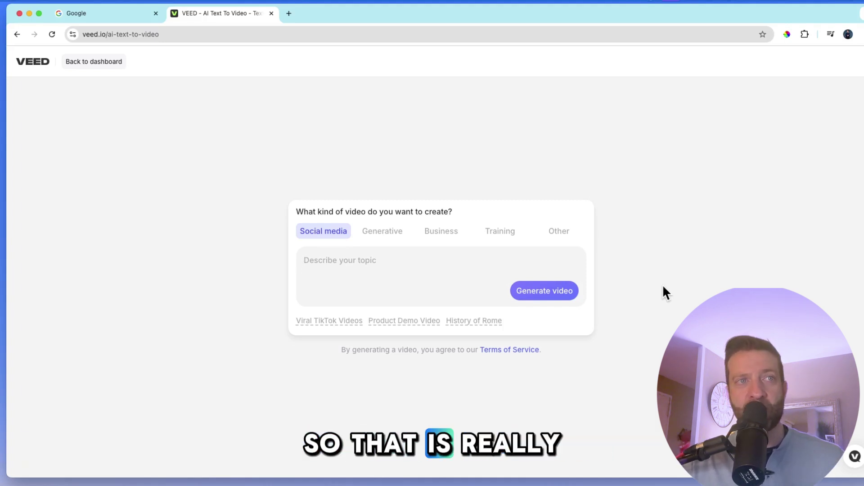
- Choose Generative and submit the topic 'create a surfing video'
{"action": "left_click", "coordinate": [385, 238]}
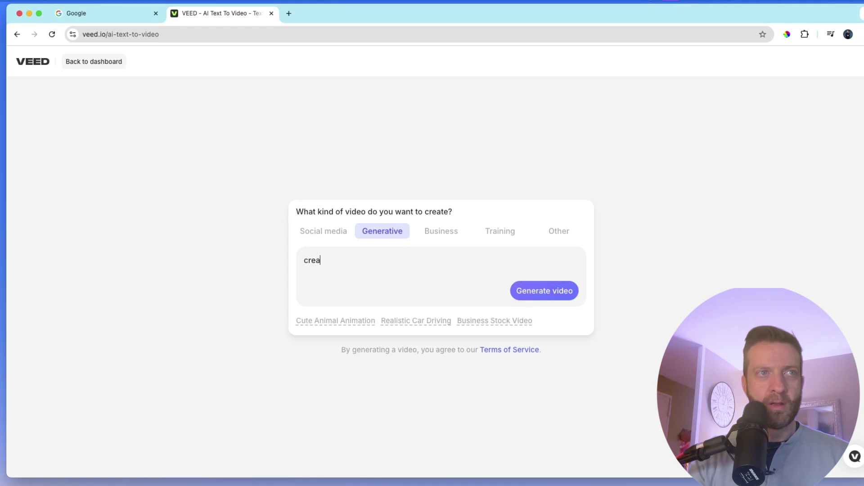
{"action": "type", "text": "e a sur"}
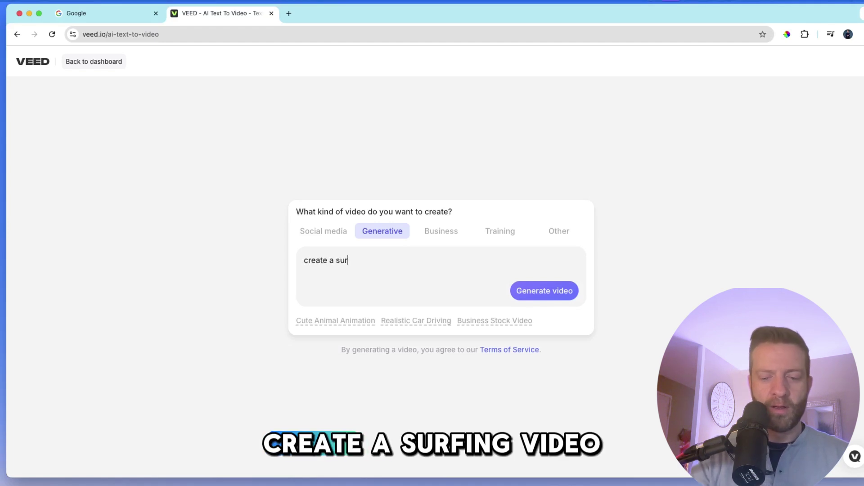
{"action": "type", "text": "fing video"}
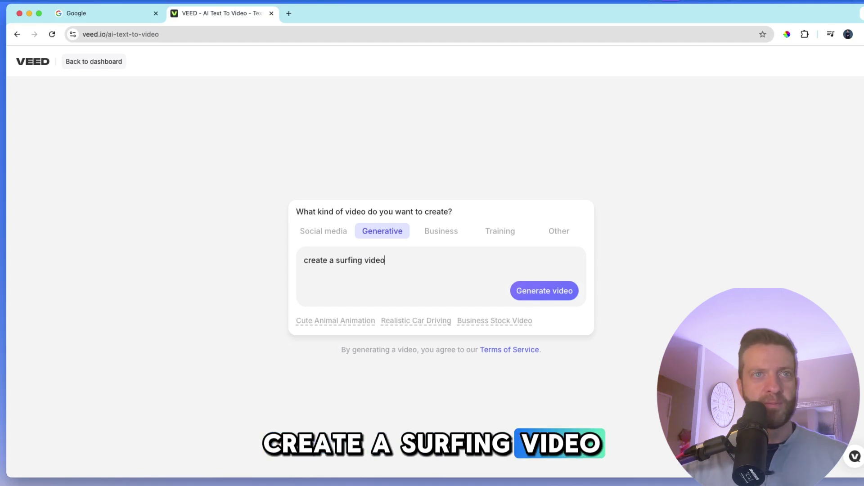
{"action": "left_click", "coordinate": [533, 291]}
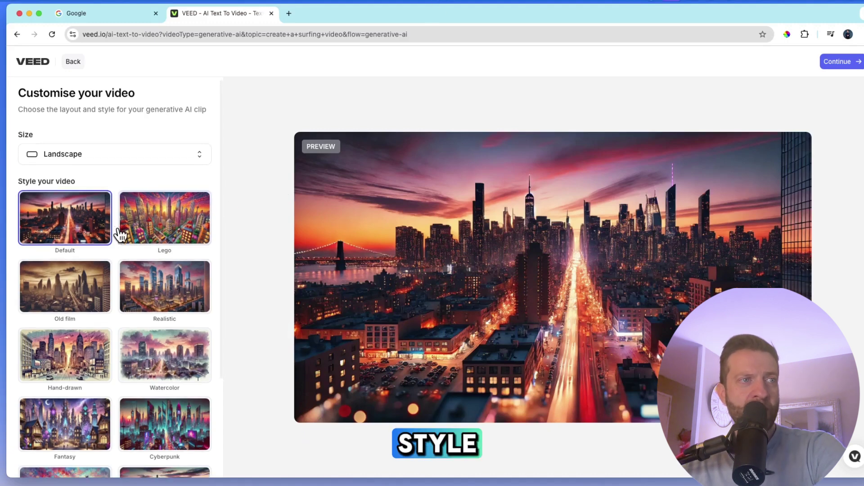
- Scroll down the Customise your video screen to browse the style options
{"action": "scroll", "coordinate": [119, 230], "scroll_direction": "down", "scroll_amount": 2}
{"action": "scroll", "coordinate": [120, 229], "scroll_direction": "down", "scroll_amount": 4}
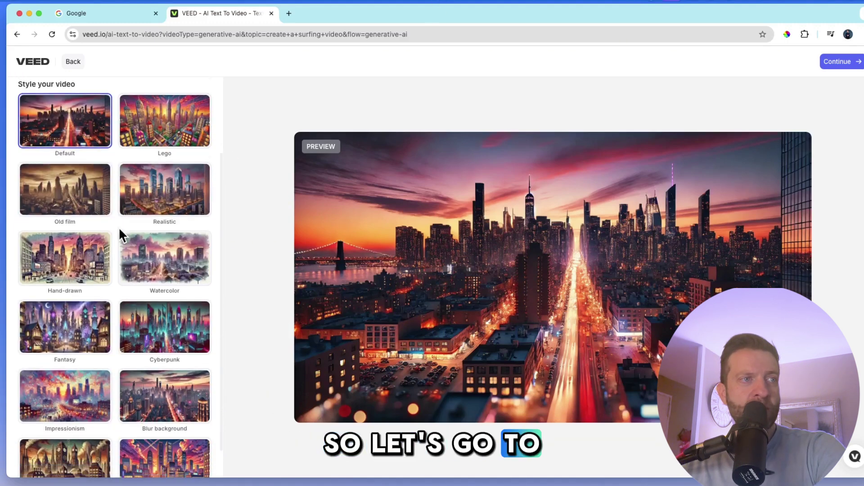
{"action": "scroll", "coordinate": [127, 261], "scroll_direction": "down", "scroll_amount": 1}
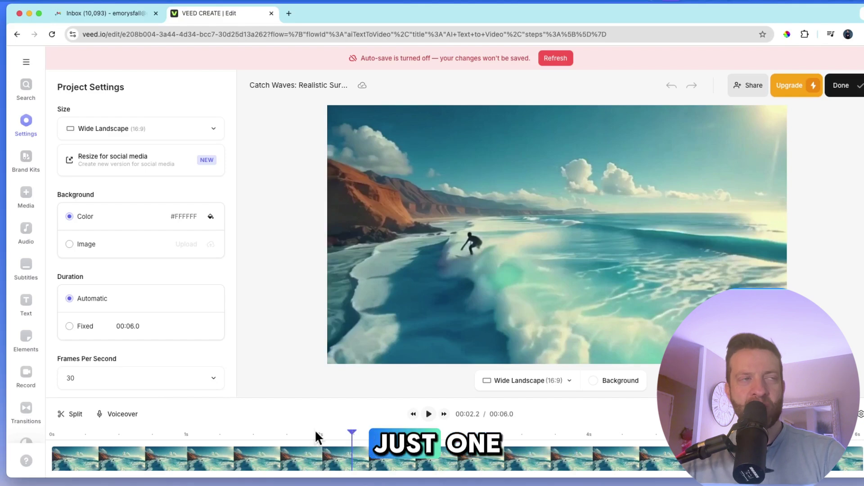
- Play the 6-second 'Catch Waves' surfing clip twice from near its start
{"action": "left_click", "coordinate": [83, 428]}
{"action": "key", "text": "space"}
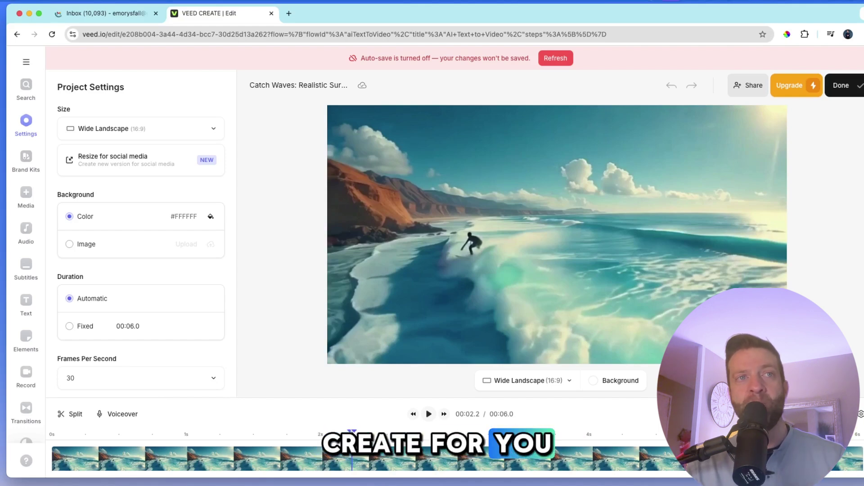
{"action": "left_click", "coordinate": [82, 430]}
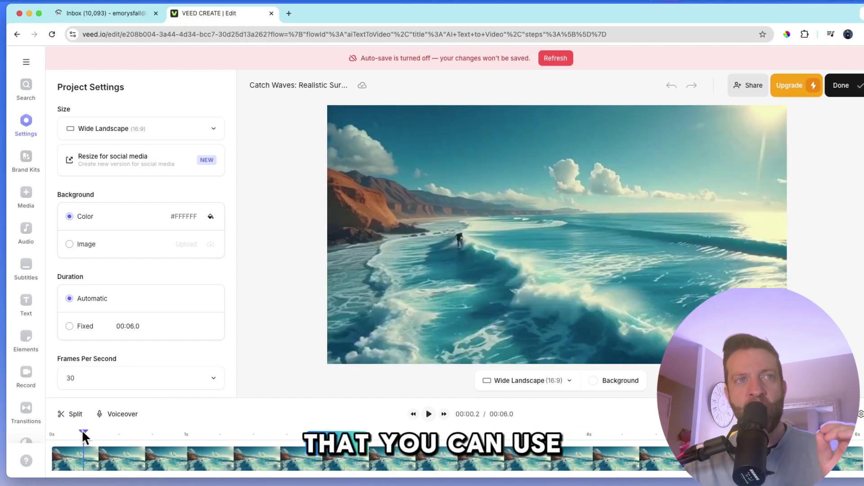
{"action": "key", "text": "space"}
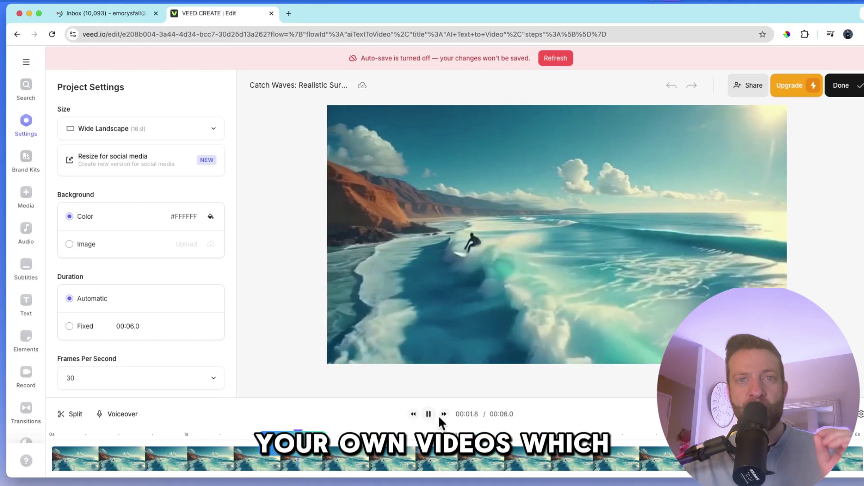